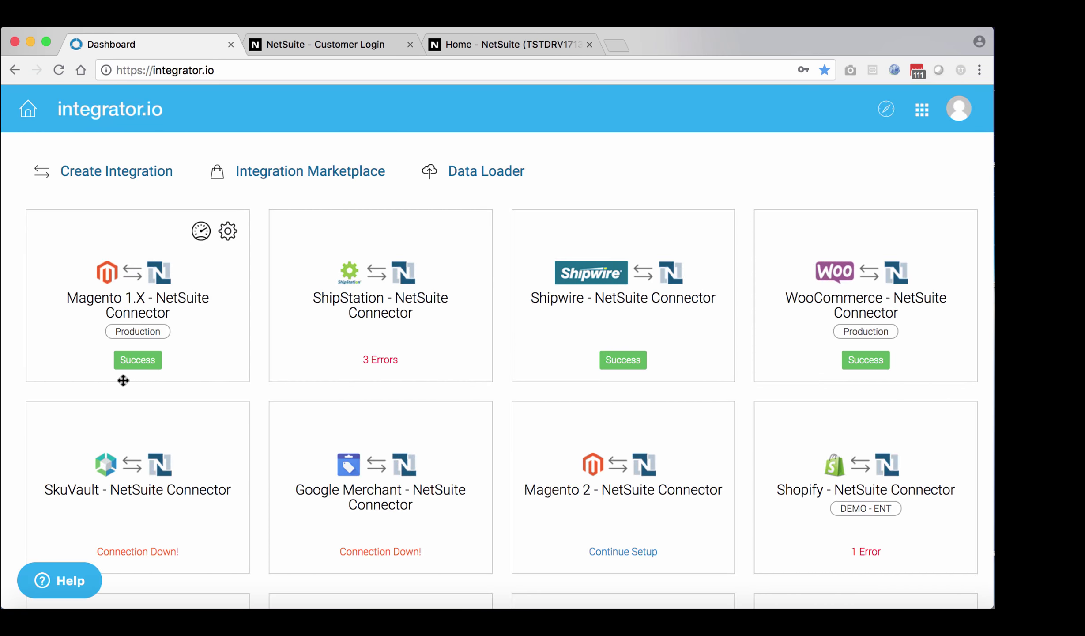
Open the Magento 1.X connector's NetSuite connection settings and check its authentication type, currently Basic
left_click(228, 232)
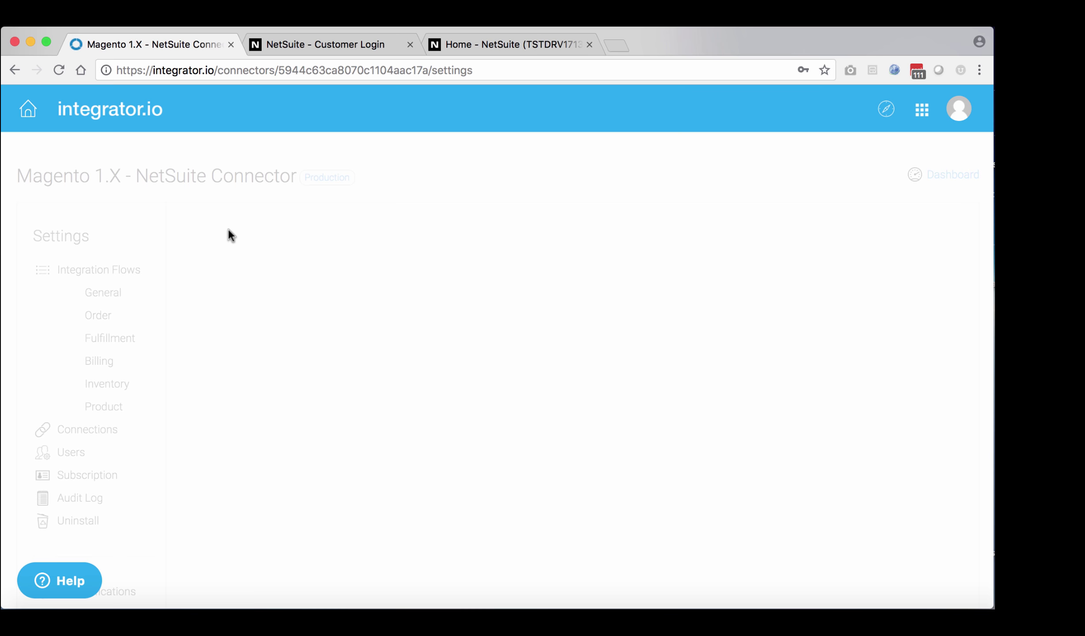
left_click(113, 432)
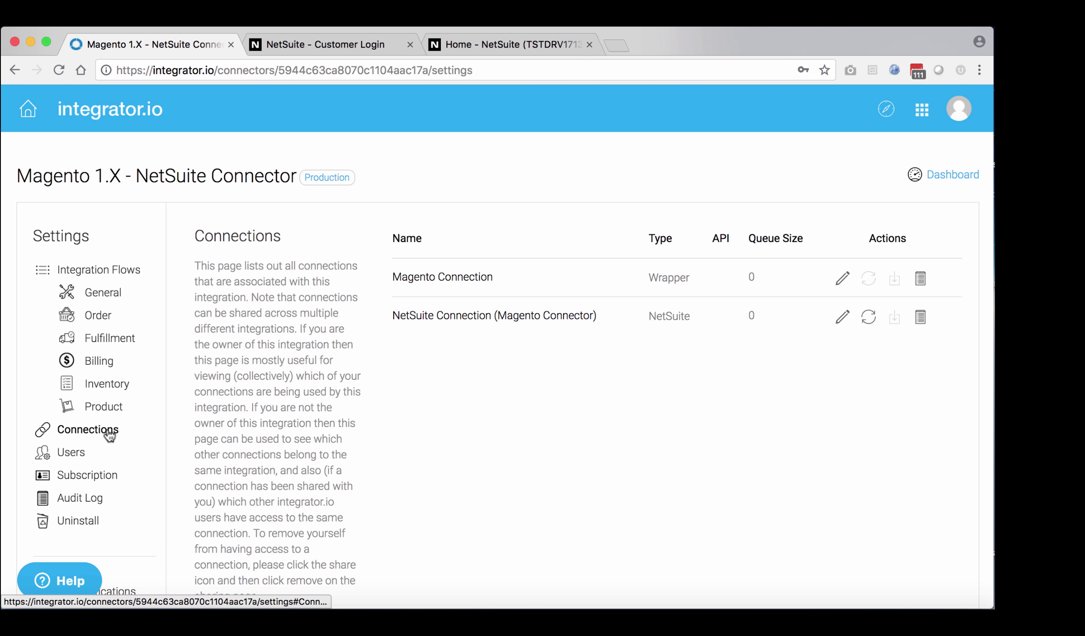
left_click_drag(406, 309, 567, 316)
left_click(842, 317)
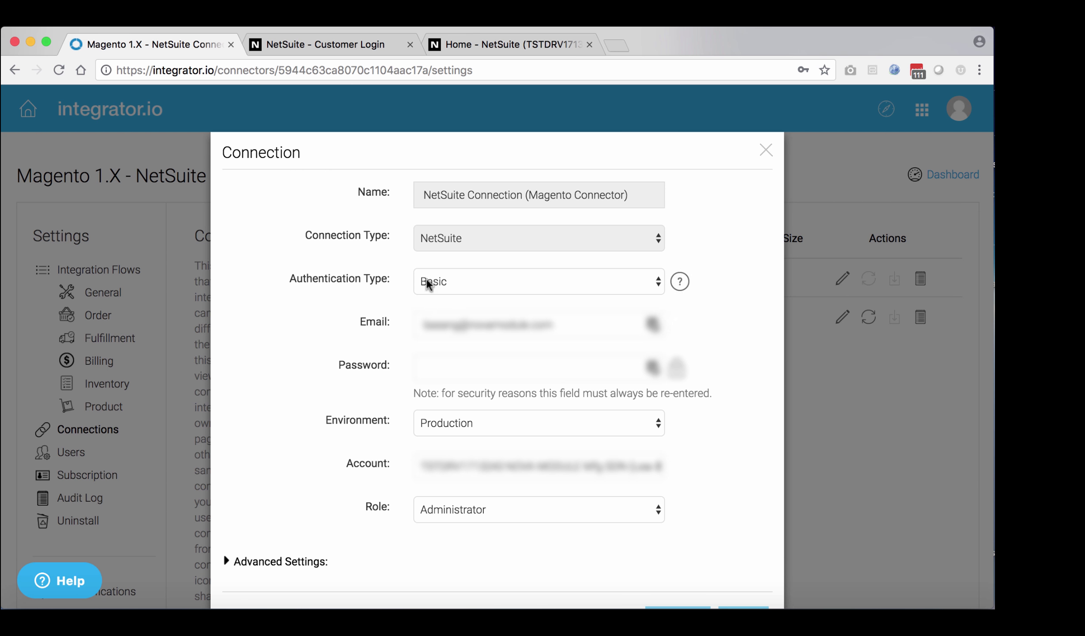
left_click(463, 280)
left_click(462, 282)
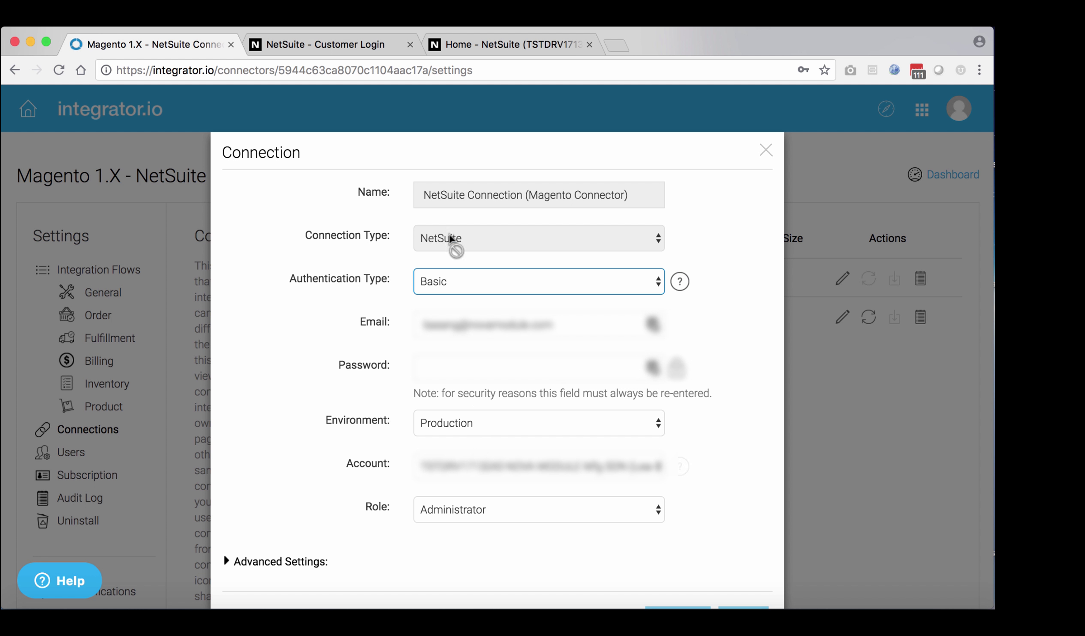
Switch to the NetSuite Home dashboard and bring up the Setup > Company submenu
left_click(331, 40)
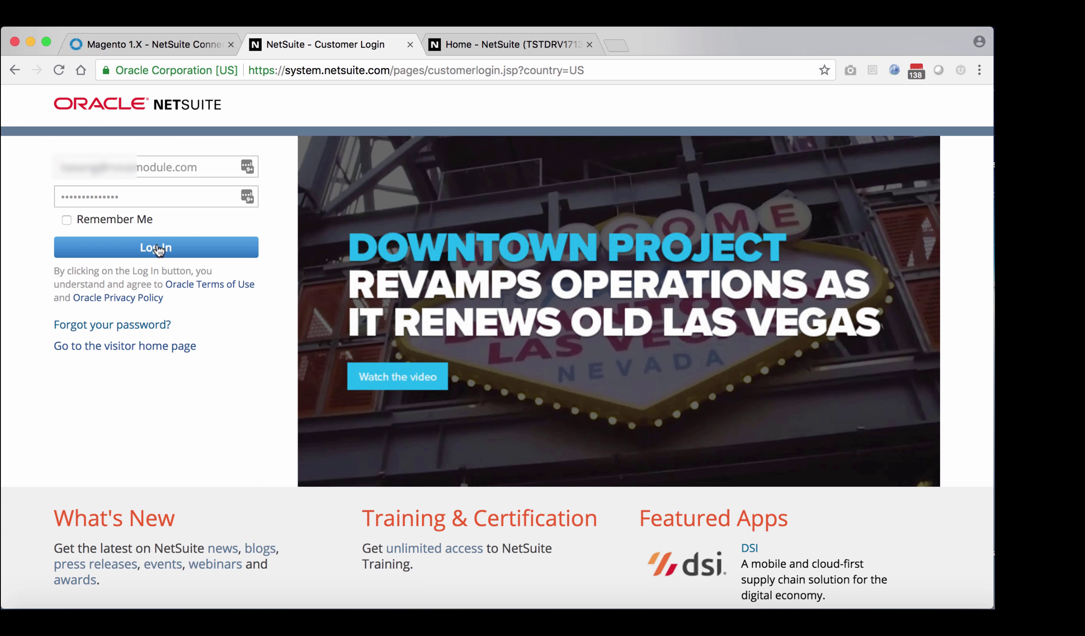
left_click(507, 40)
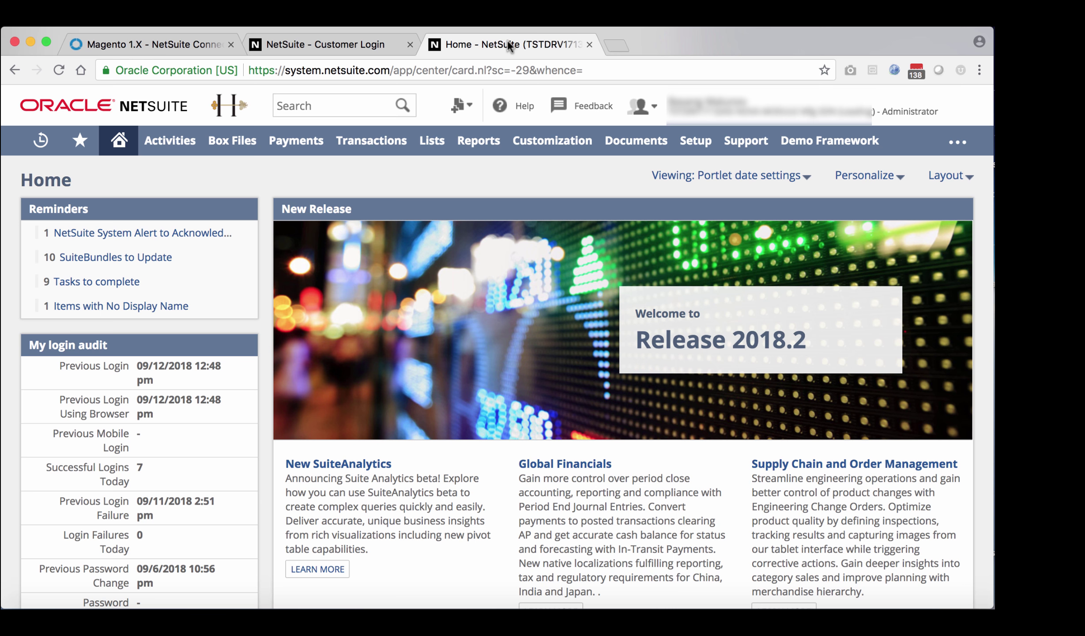
mouse_move(702, 141)
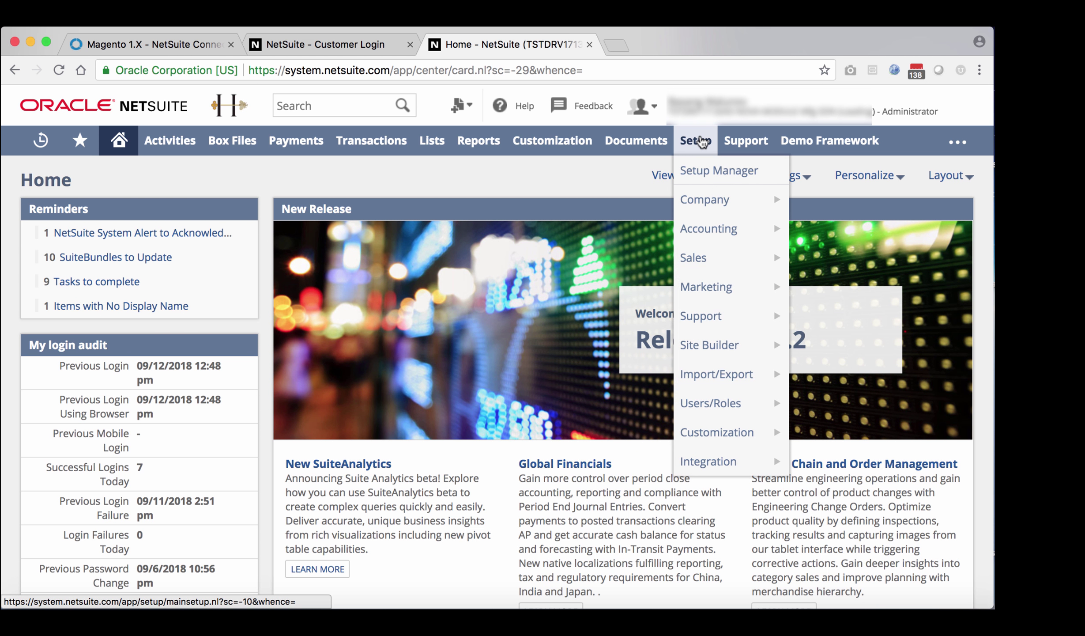
mouse_move(707, 221)
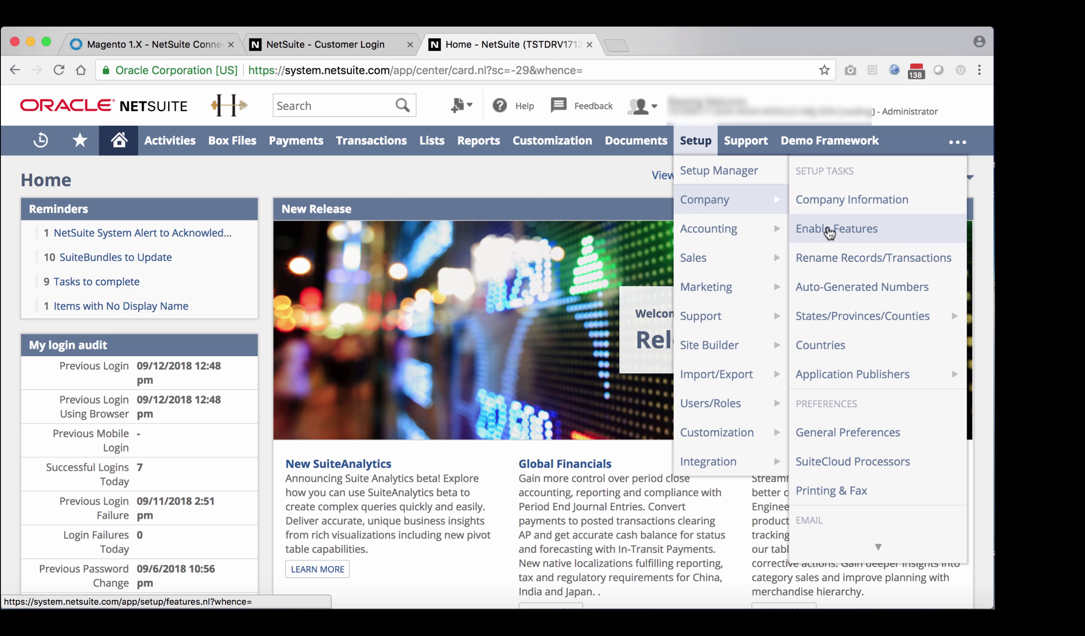
Open Enable Features on the SuiteCloud subtab and locate the checked Token-Based Authentication setting
left_click(830, 230)
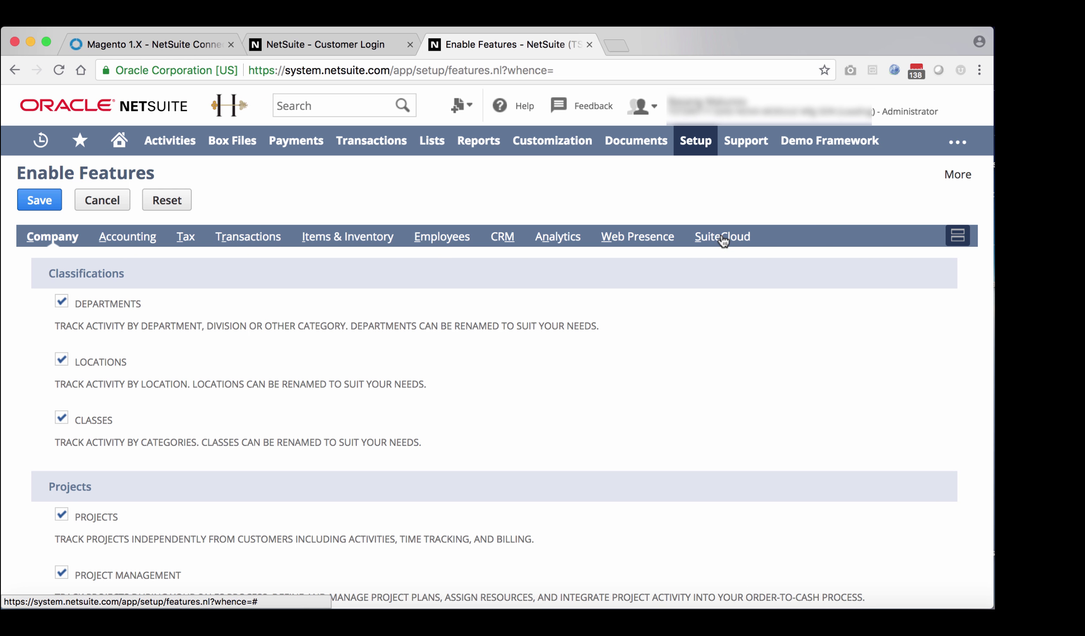
left_click(723, 238)
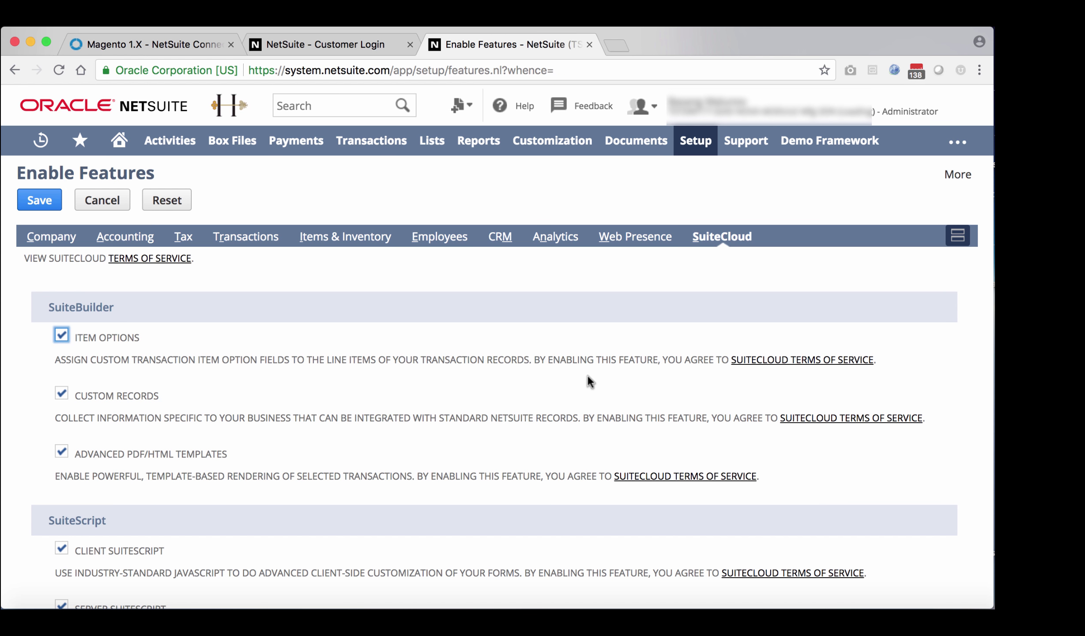
key("super+f")
type("token")
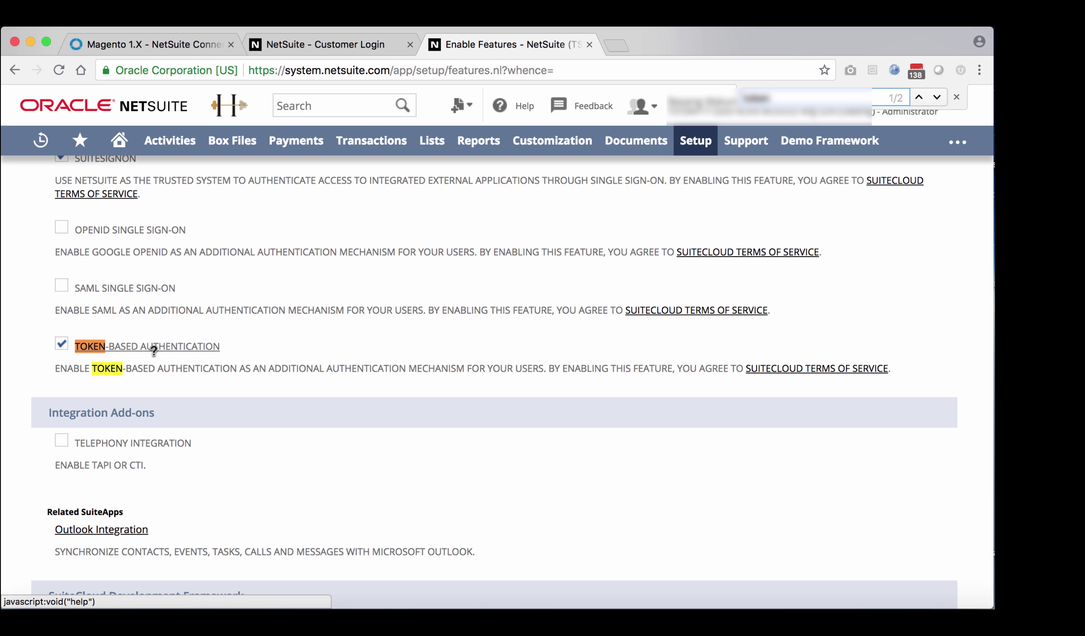
left_click_drag(225, 345, 126, 348)
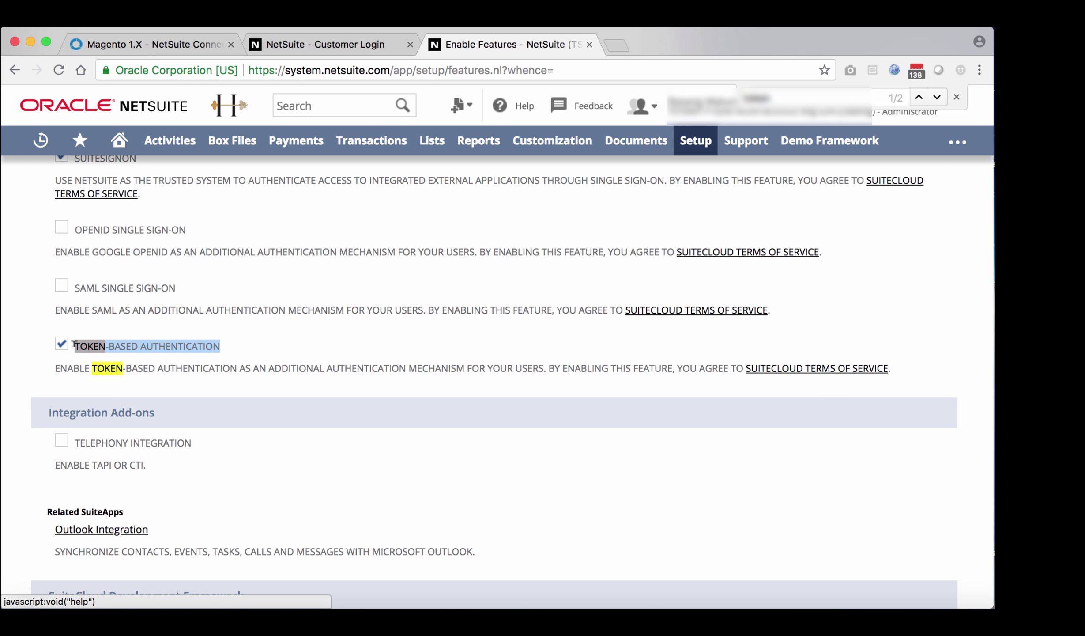
scroll(177, 309, "up", 15)
Find the integration employee through global search and view the roles on their Access subtab
left_click(318, 104)
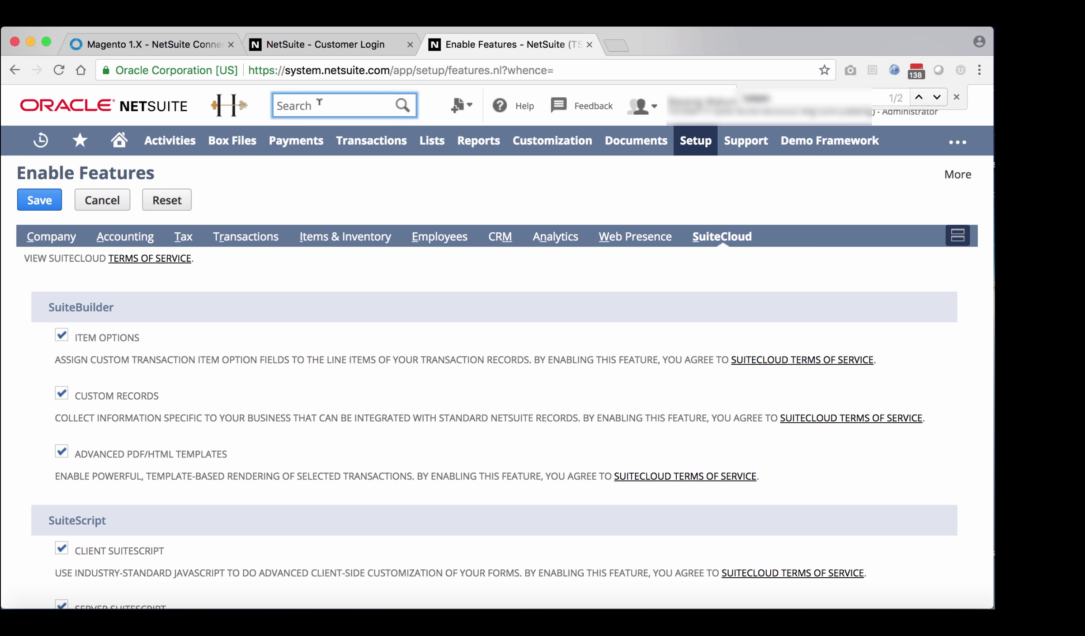
type("basang")
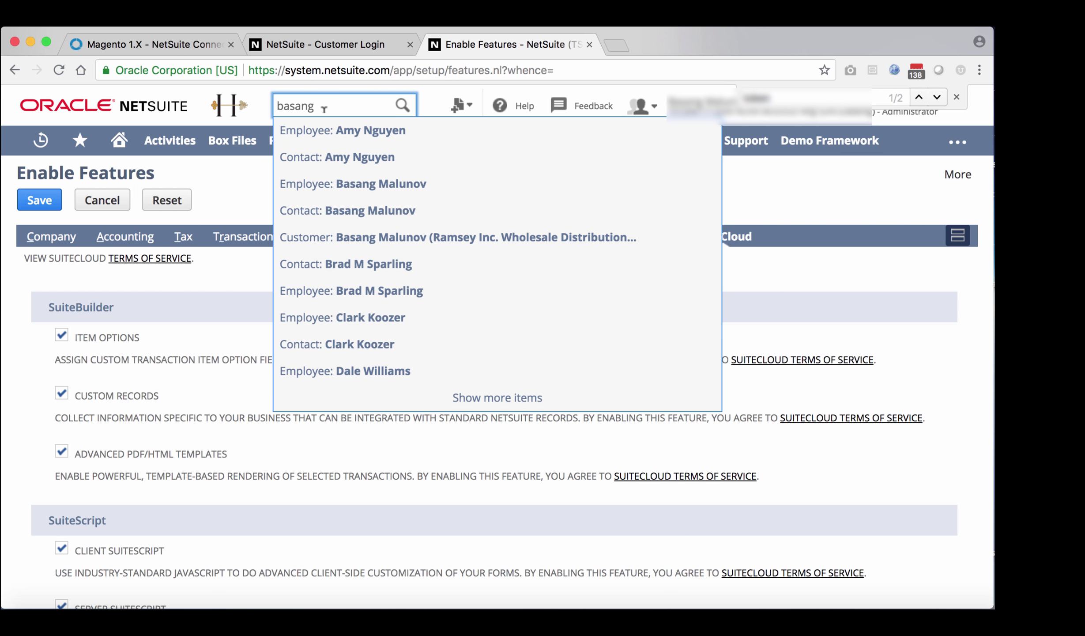
left_click(355, 189)
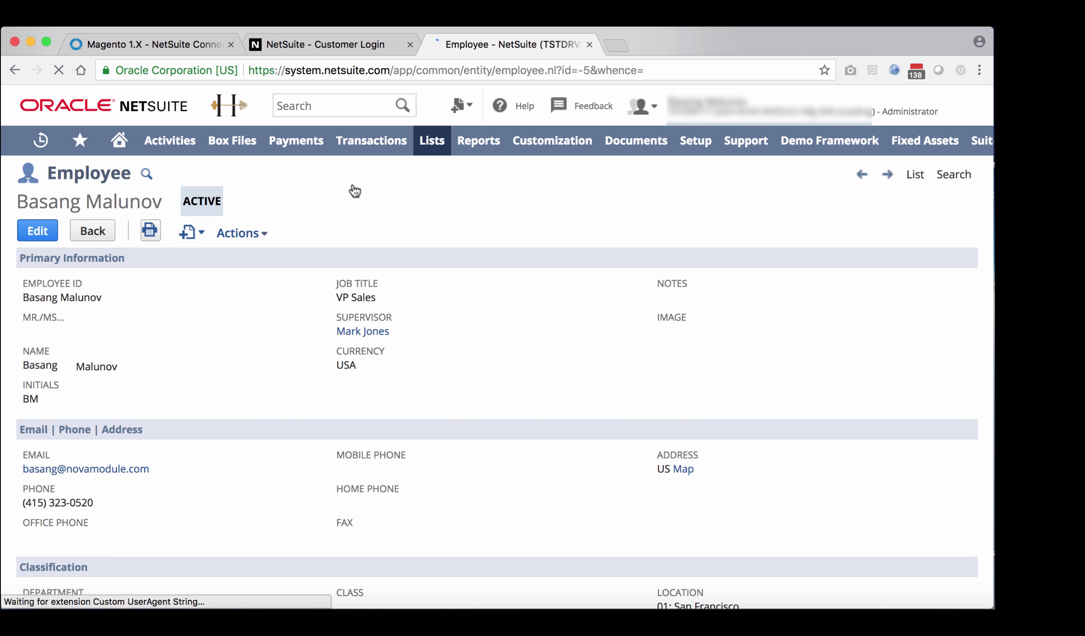
scroll(414, 338, "down", 2)
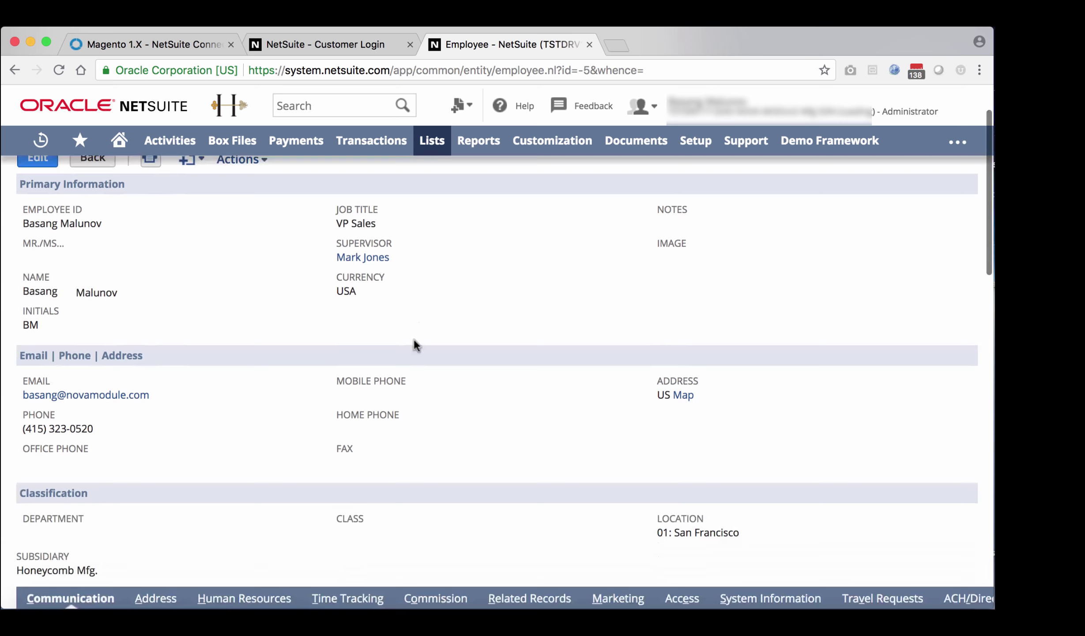
scroll(413, 338, "down", 5)
left_click(679, 386)
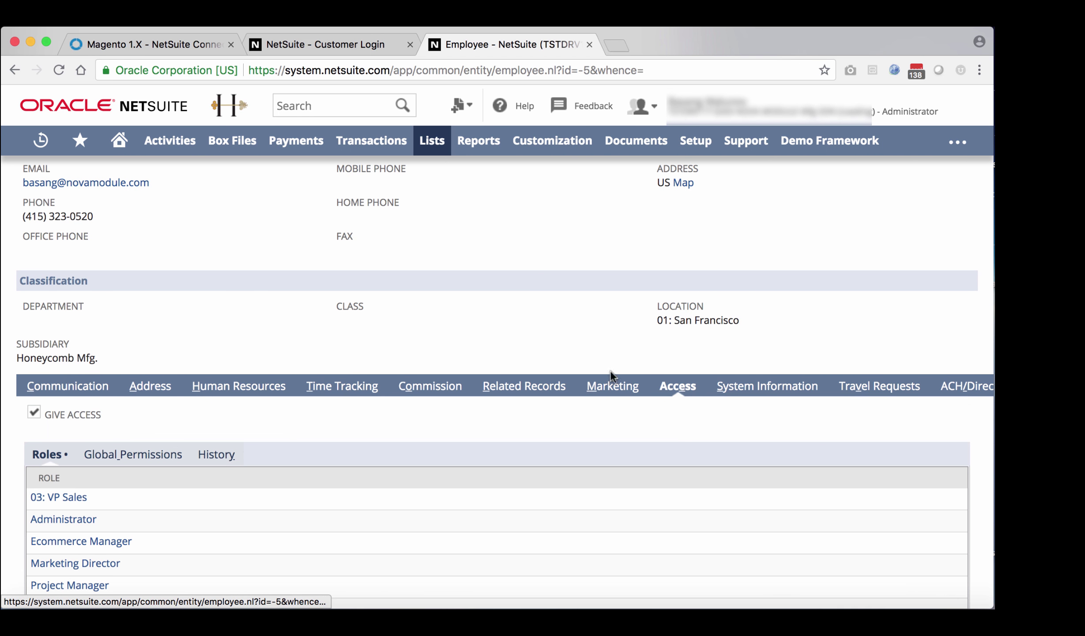
scroll(356, 510, "down", 2)
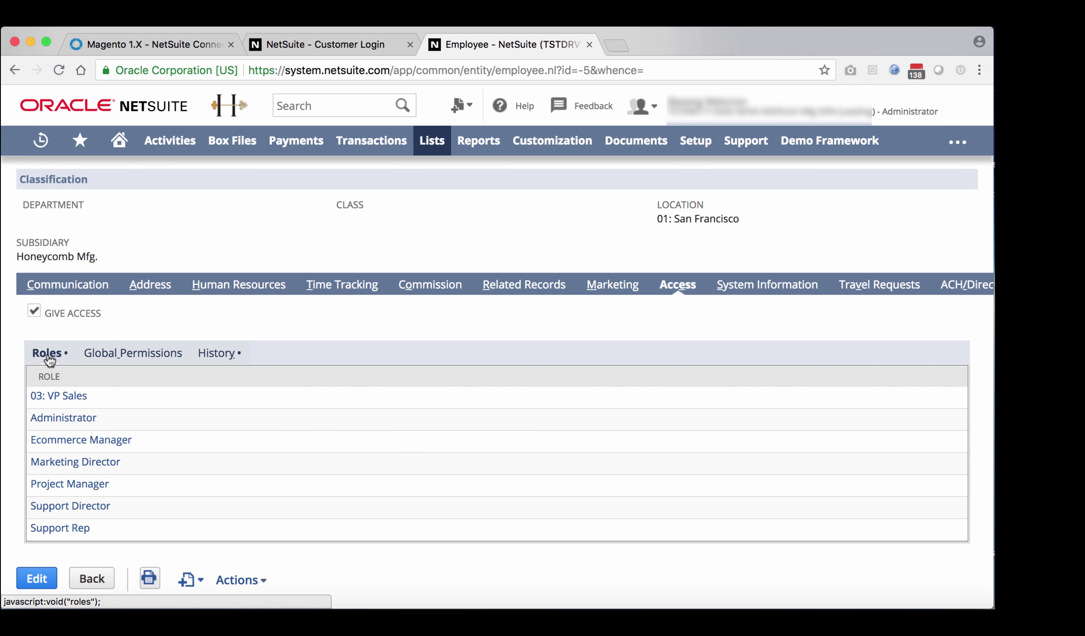
Edit the employee record and add Full Access as a new line in its Roles list
left_click(36, 582)
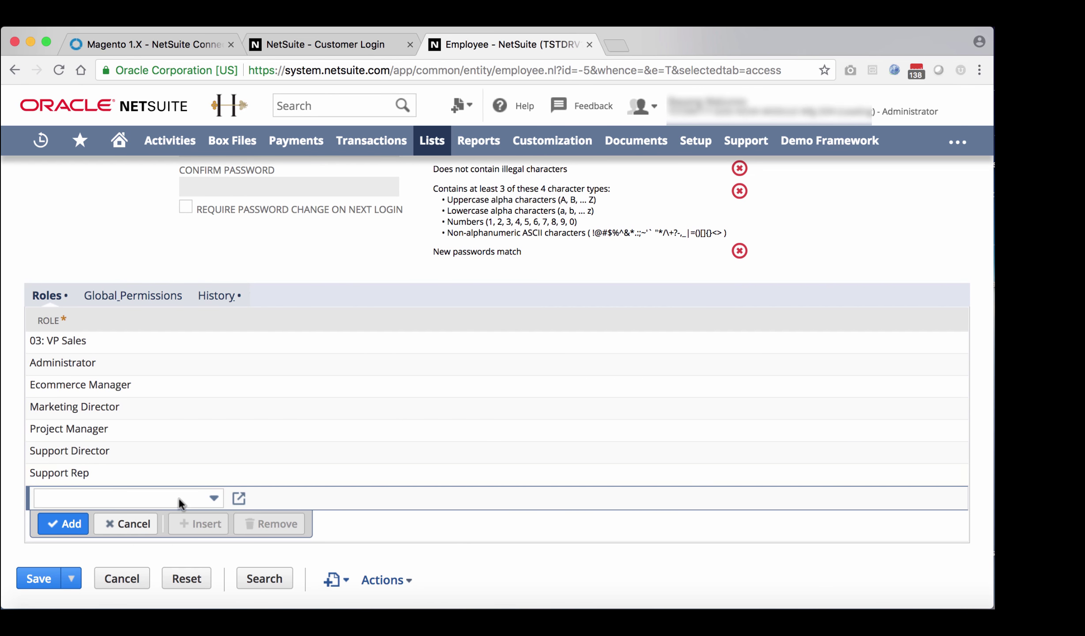
left_click(179, 498)
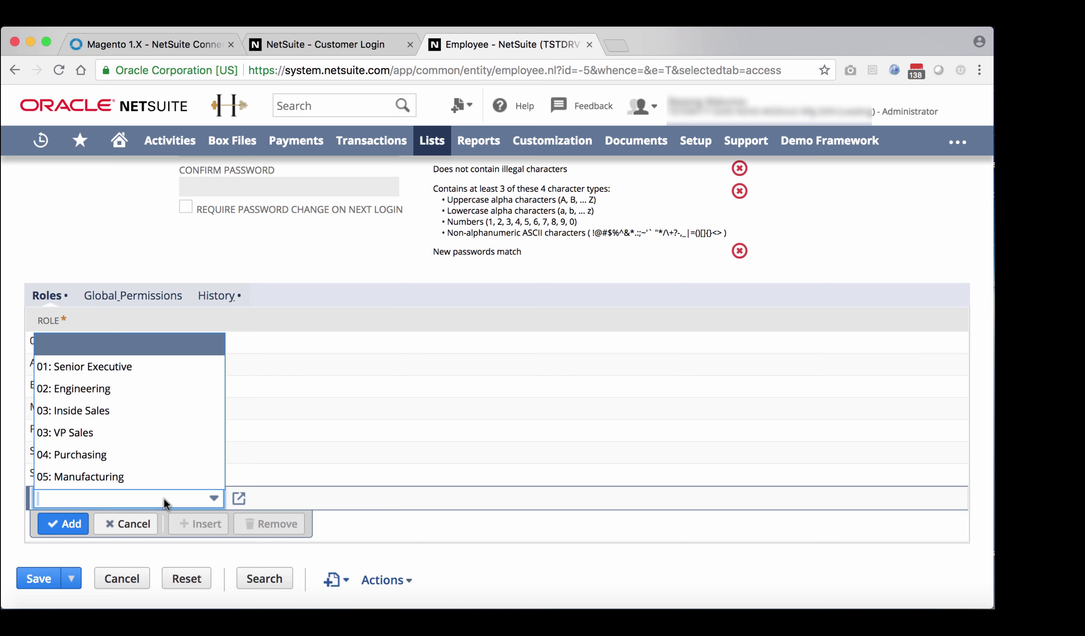
type("Full Access")
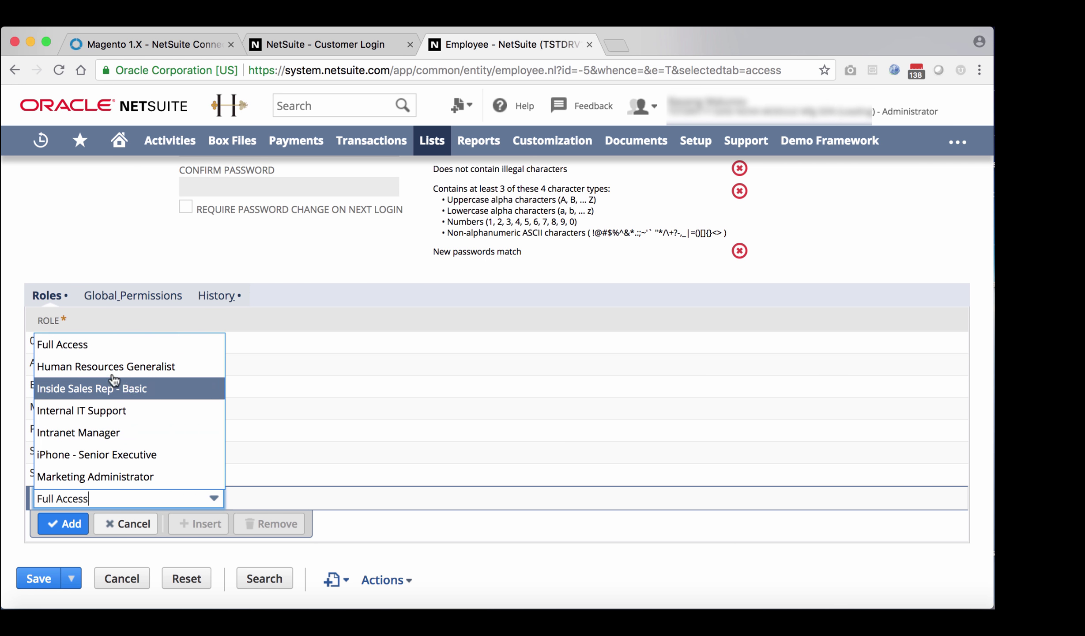
left_click(75, 345)
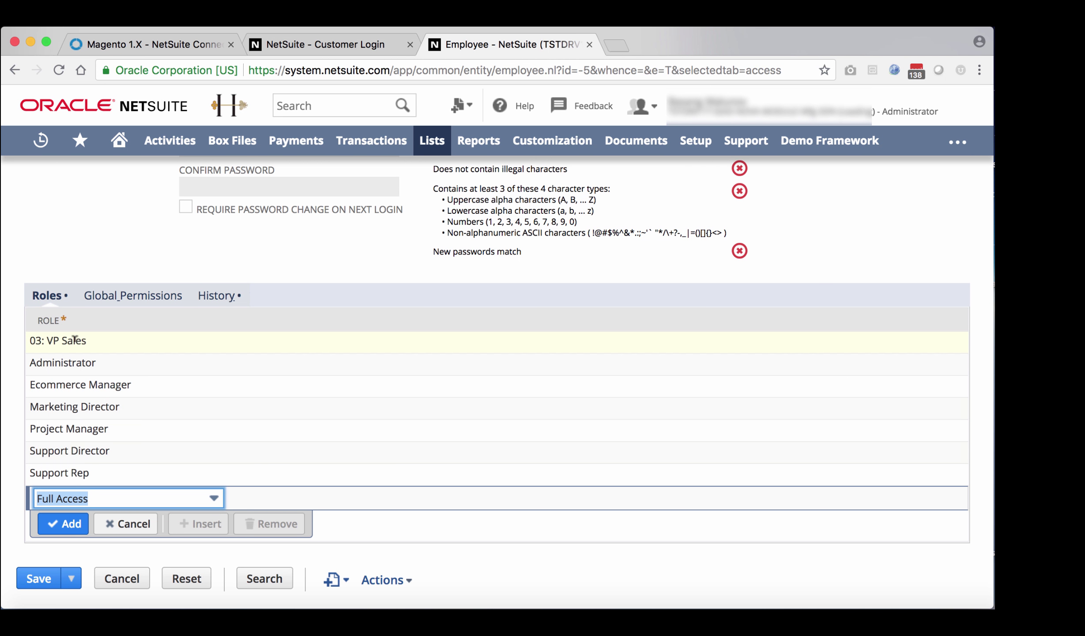
left_click(63, 524)
scroll(172, 431, "up", 20)
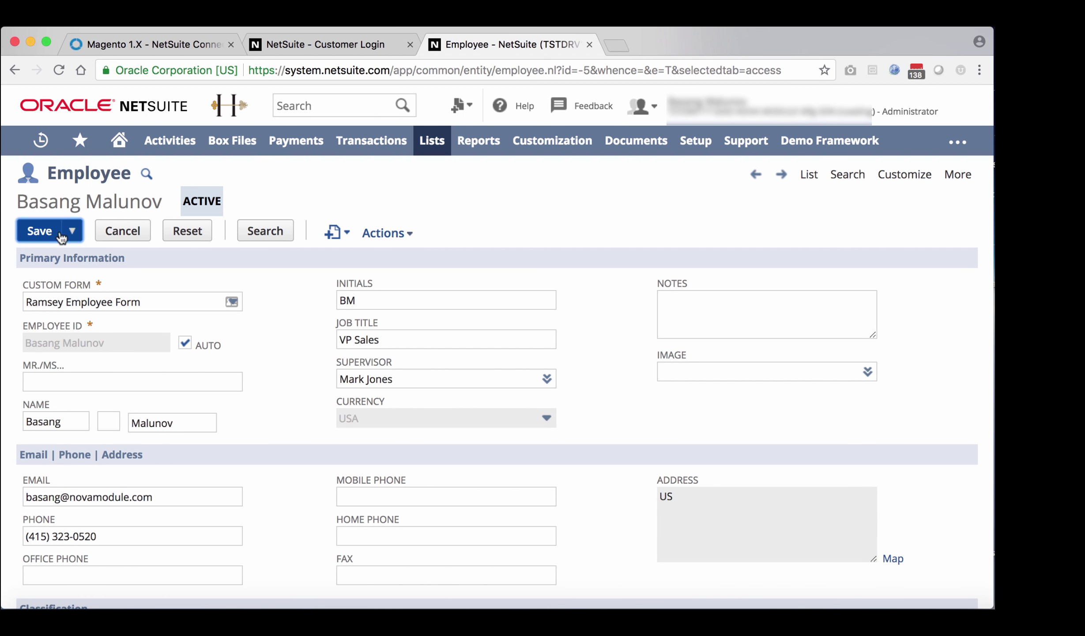
Save the employee record, then reveal the Setup > Users/Roles > Access Tokens options
left_click(48, 238)
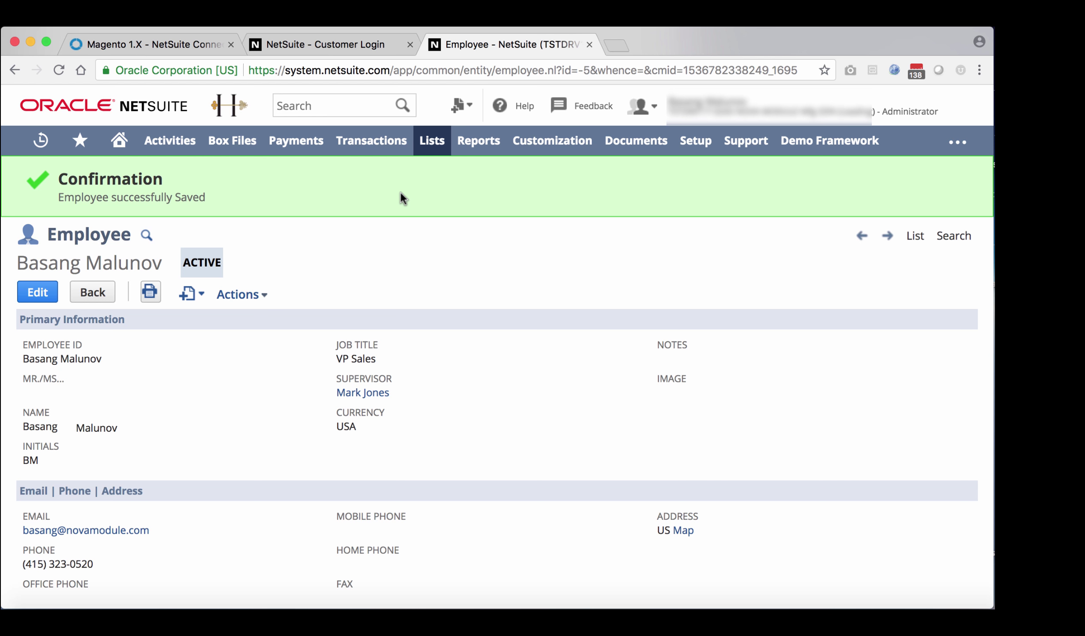
mouse_move(693, 142)
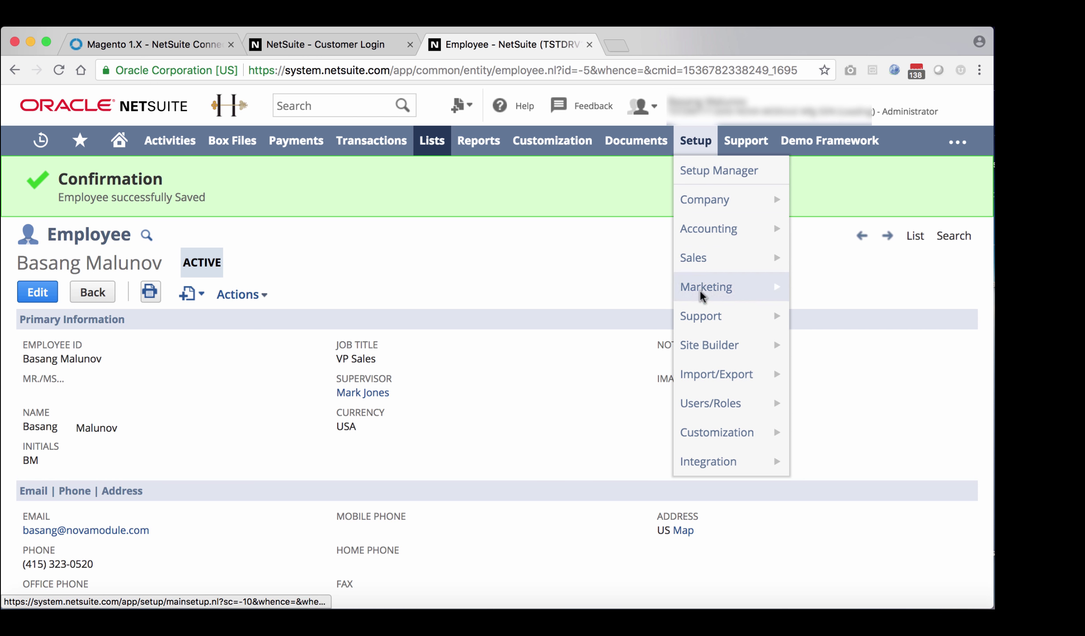
mouse_move(715, 406)
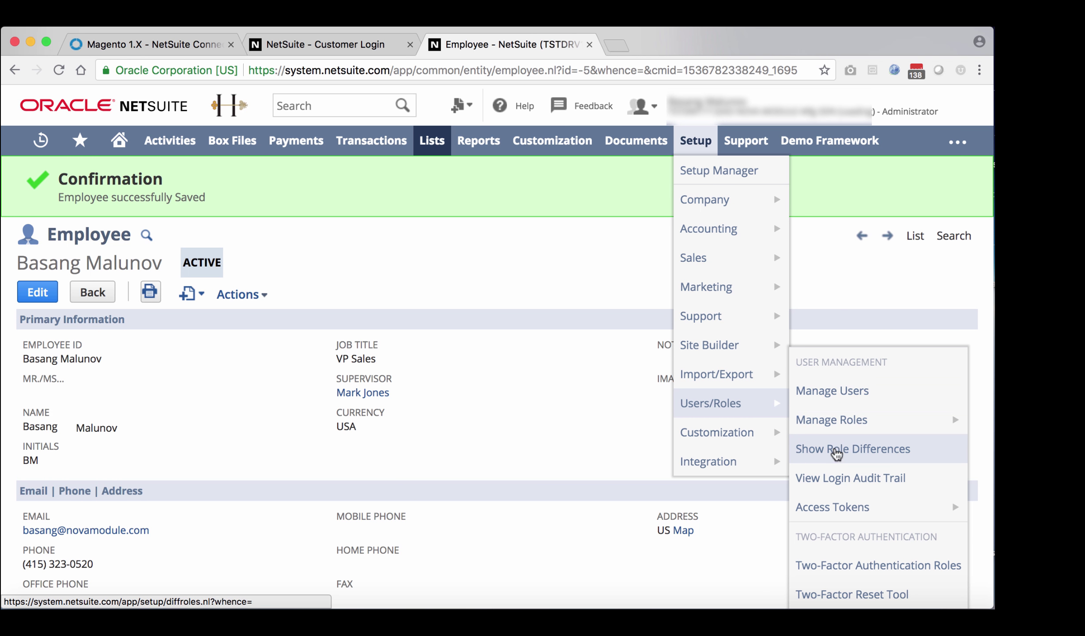
mouse_move(828, 511)
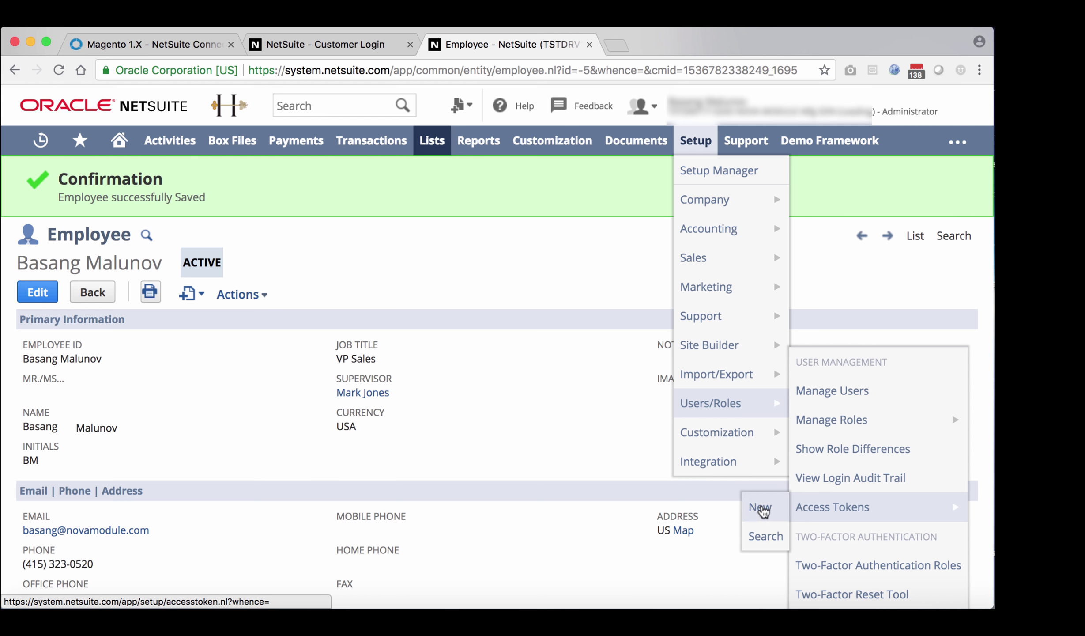
Create and save a Full Access token for the employee with application Novamodule Magento NetSuite Connector
left_click(761, 507)
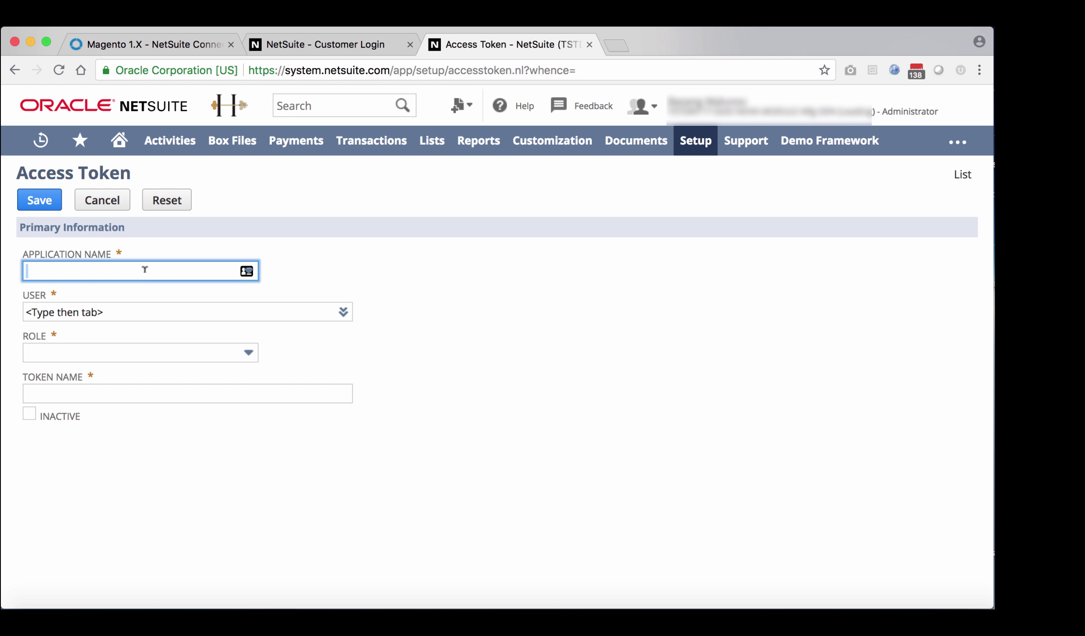
left_click(64, 309)
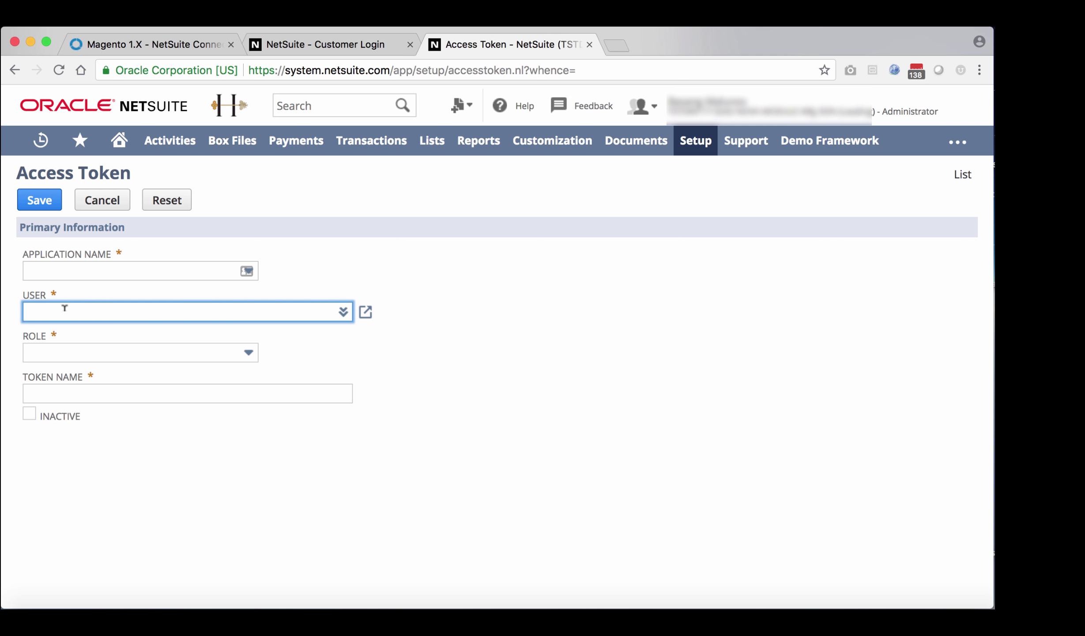
type("basang")
key("Tab")
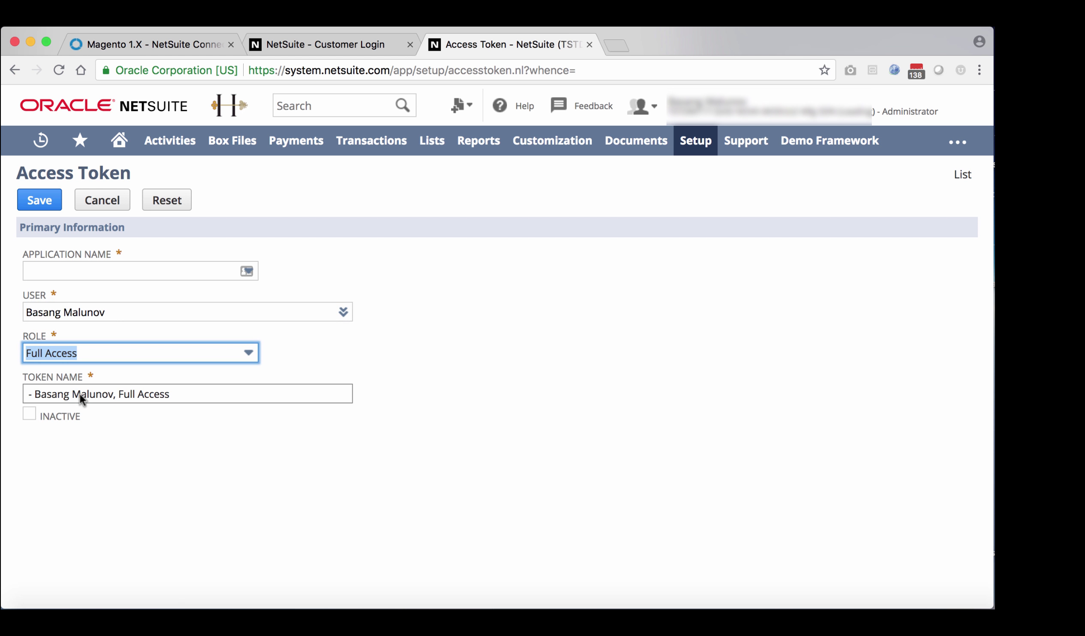
left_click(79, 393)
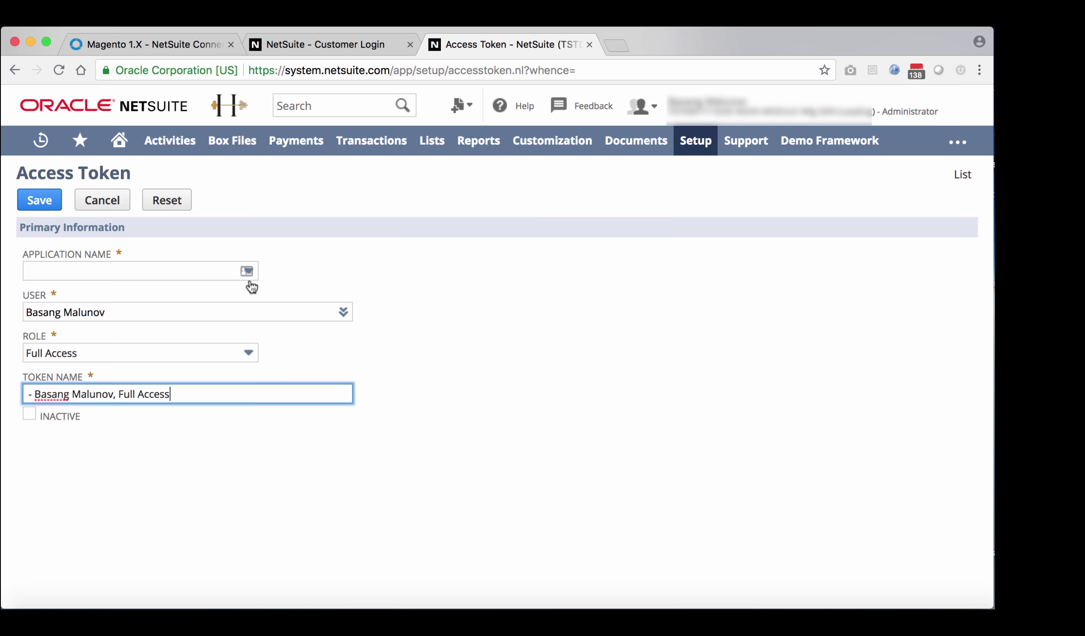
left_click(207, 270)
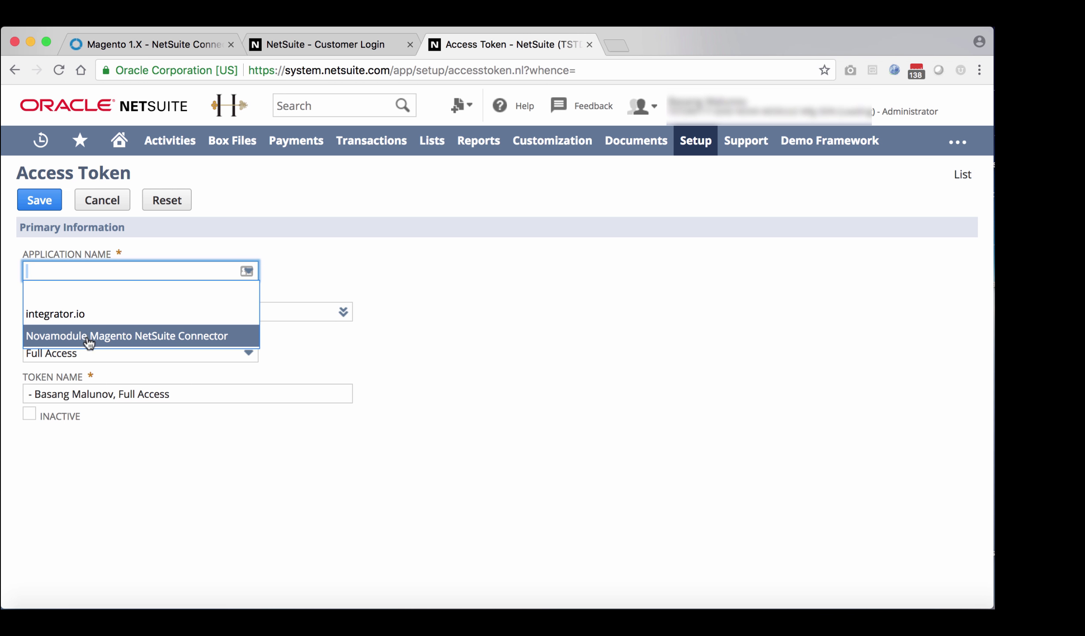
left_click(178, 340)
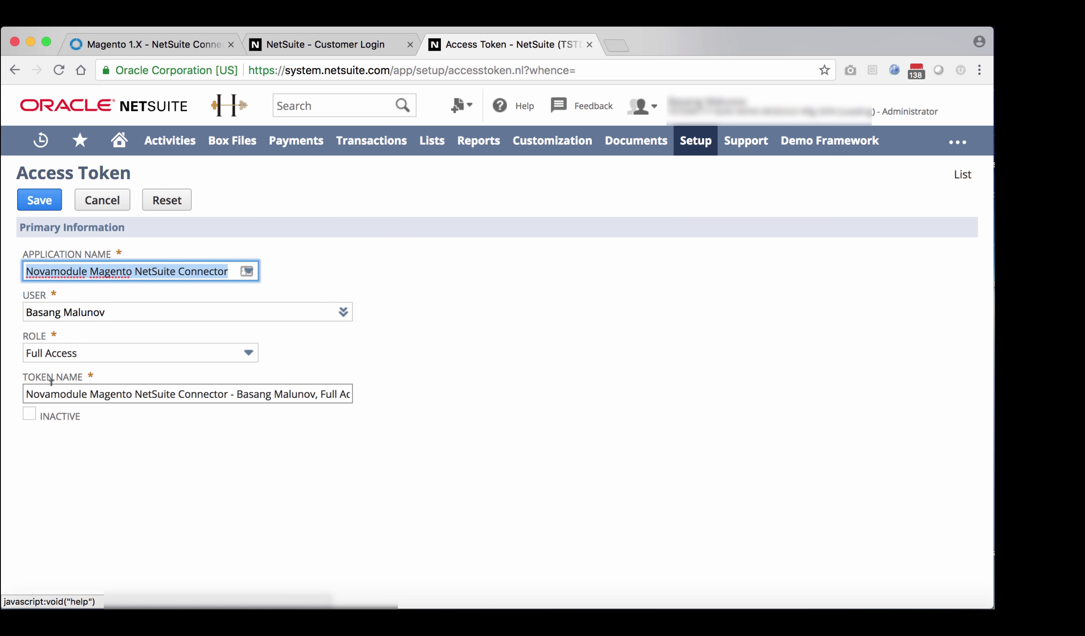
left_click(160, 415)
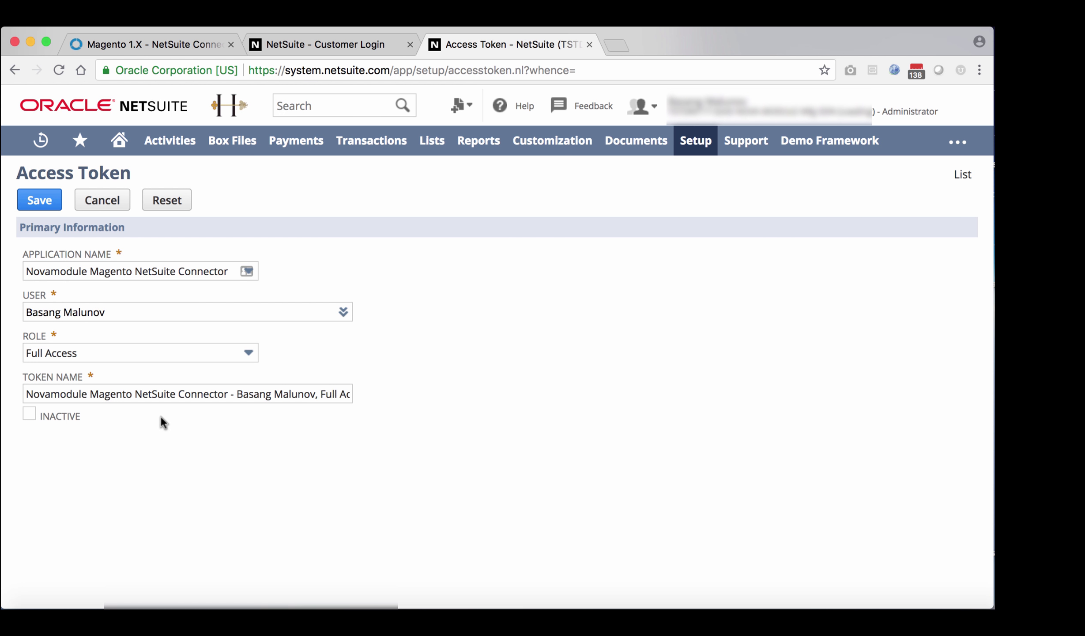
left_click(42, 202)
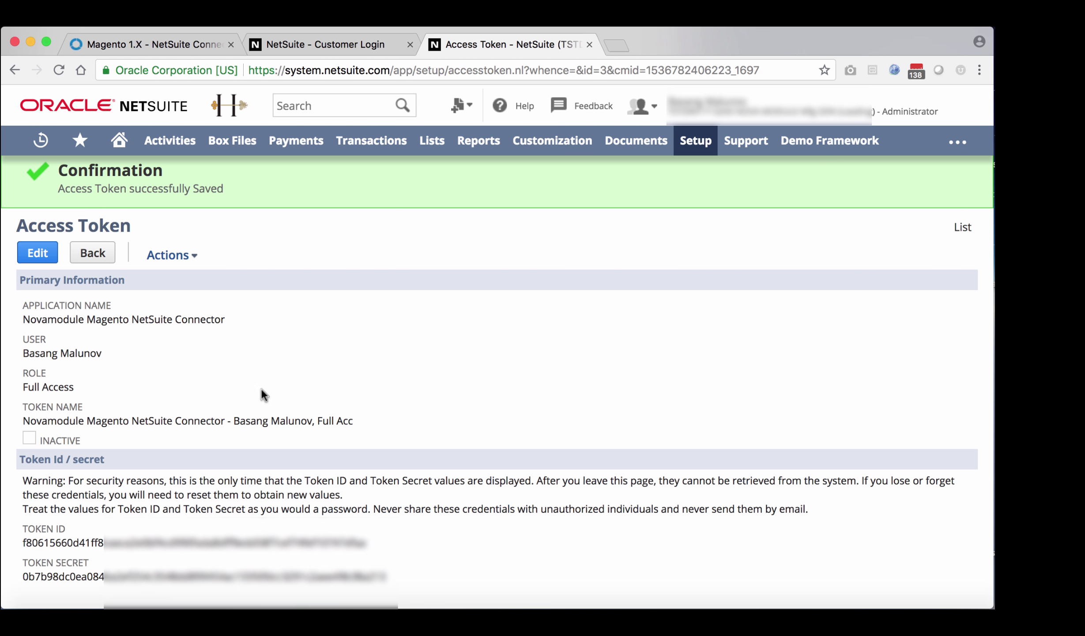
Change the integrator.io NetSuite connection's authentication to Token, keeping the Production environment
left_click(161, 43)
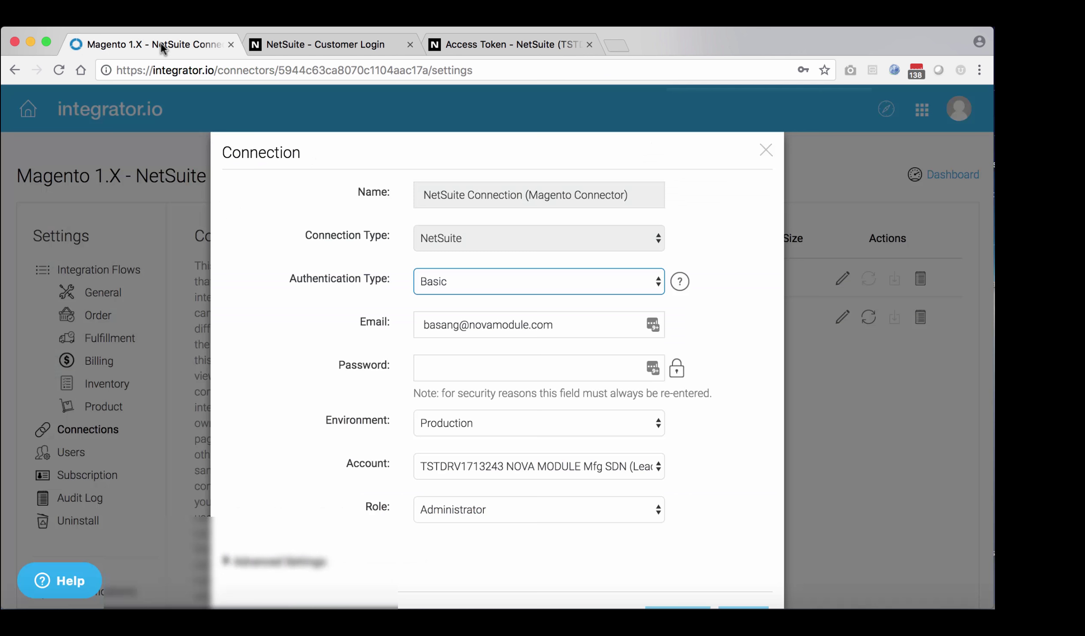
left_click(489, 282)
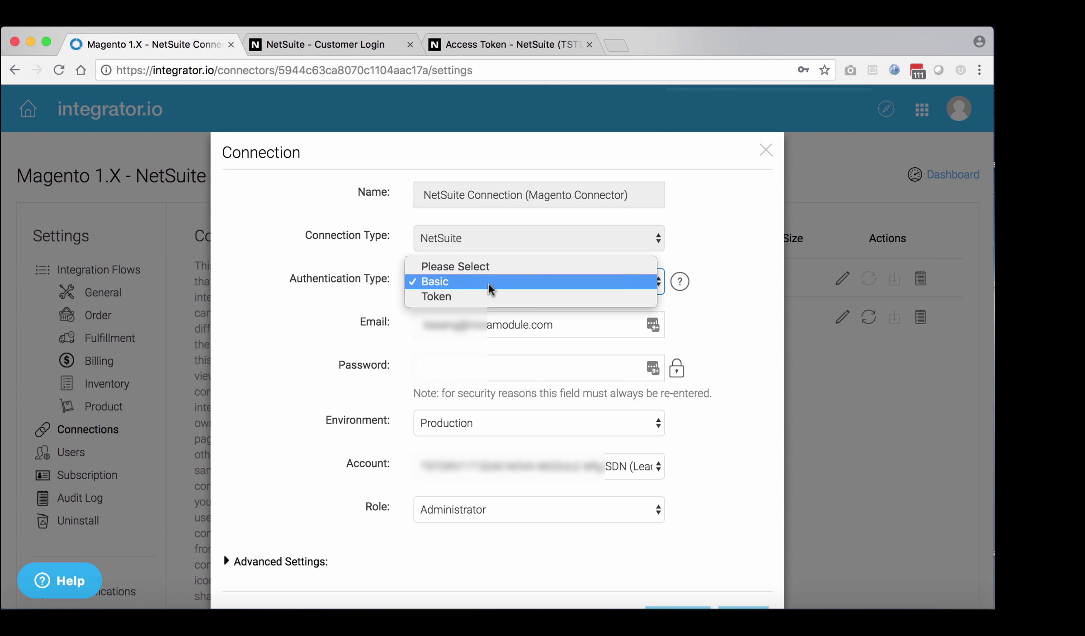
left_click(482, 299)
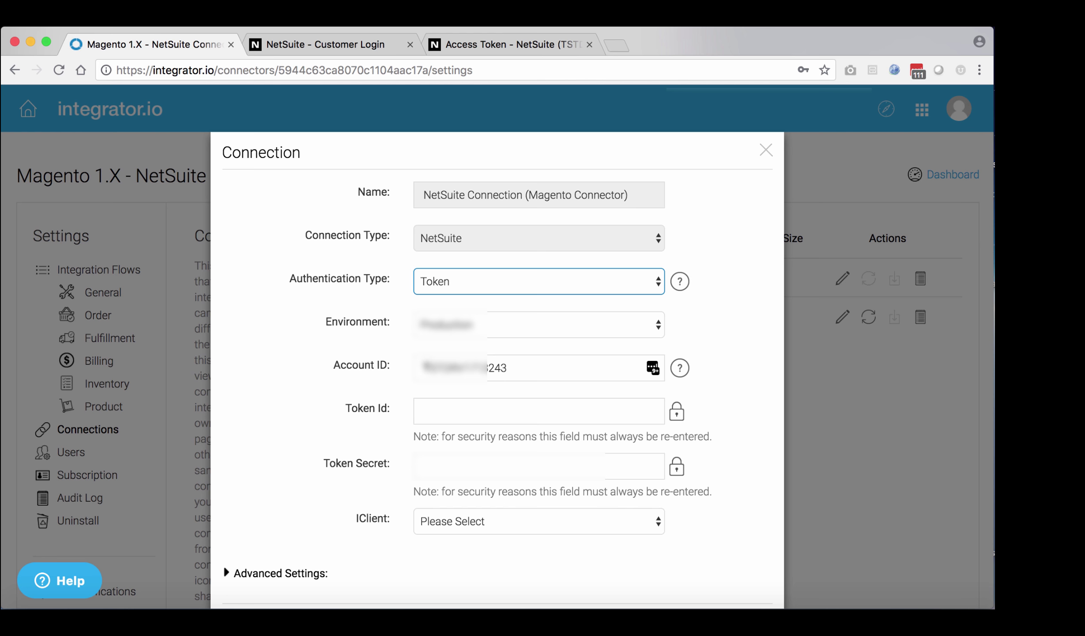
double_click(527, 365)
left_click(495, 327)
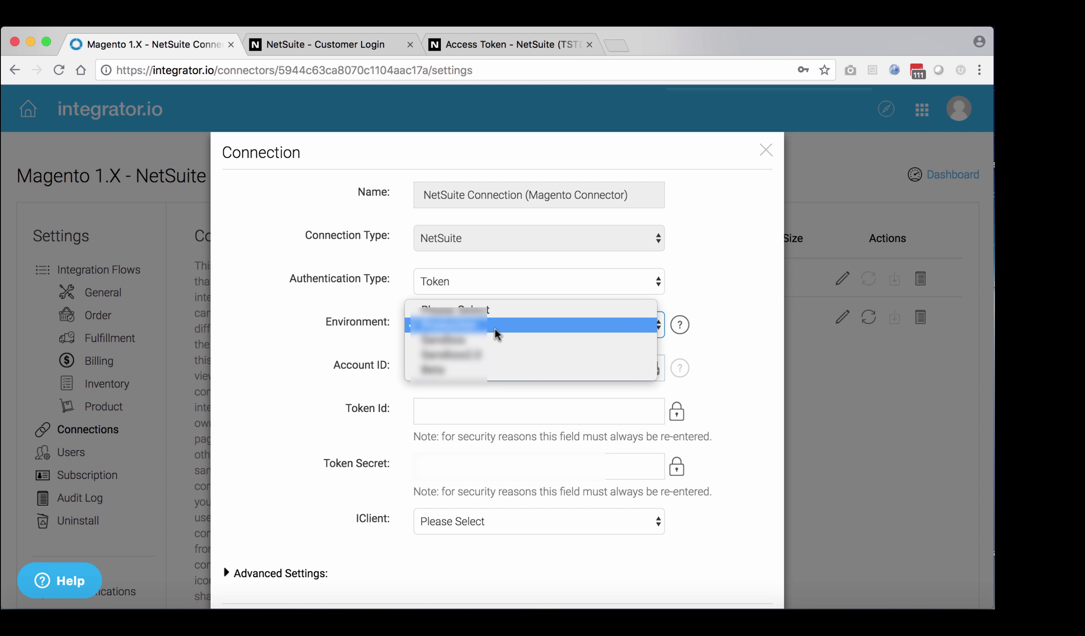
left_click(494, 326)
left_click(463, 325)
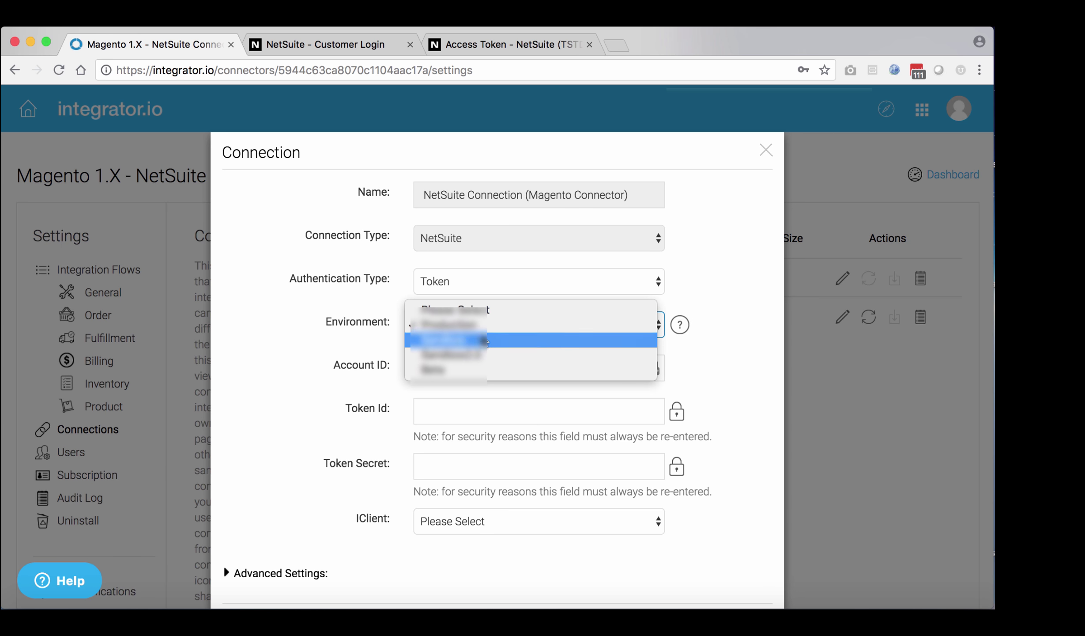
left_click(354, 364)
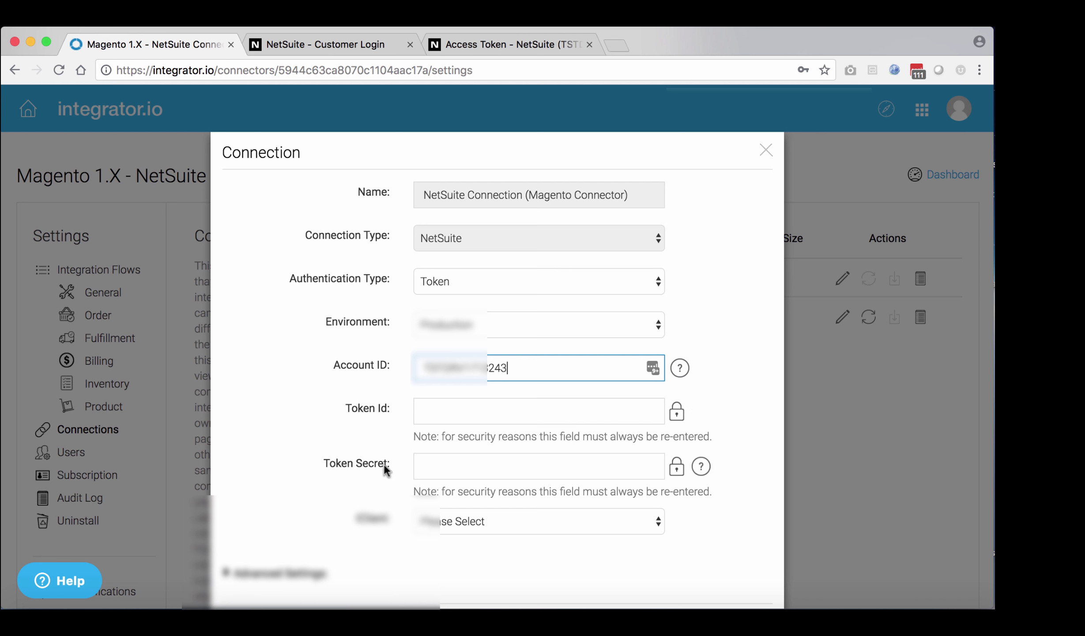
Select the new access token's Token ID in NetSuite, then return to integrator.io
left_click(470, 44)
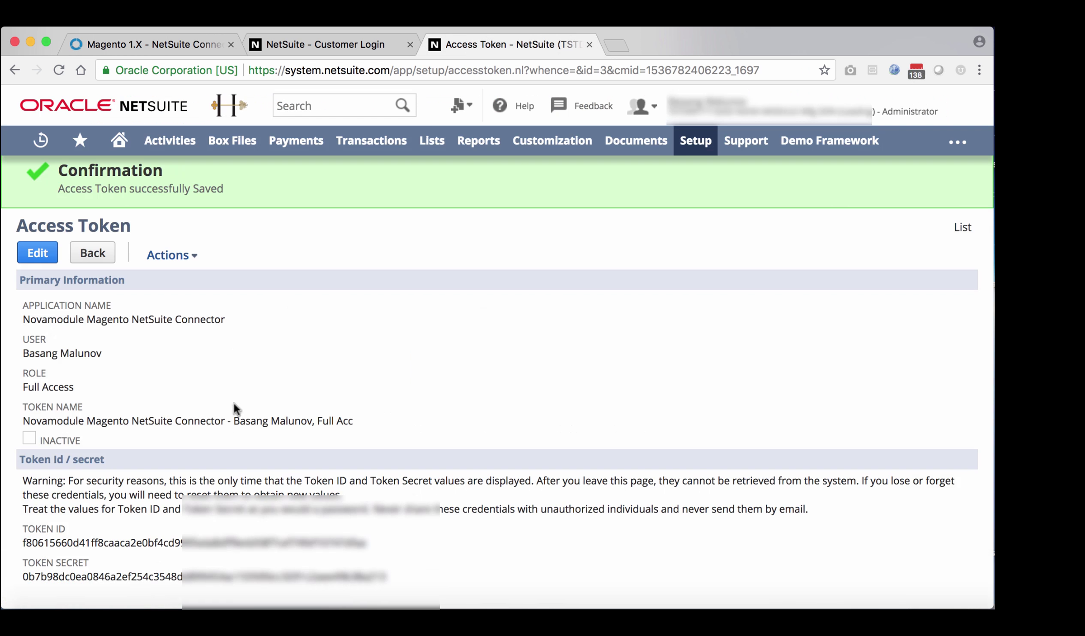
left_click_drag(24, 540, 408, 556)
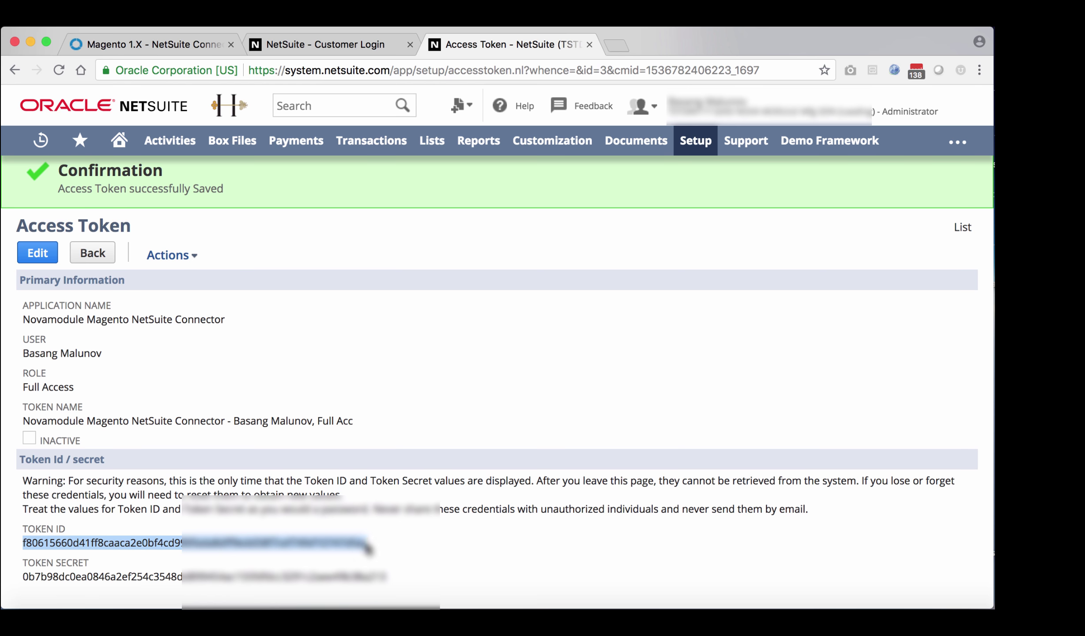
left_click(191, 48)
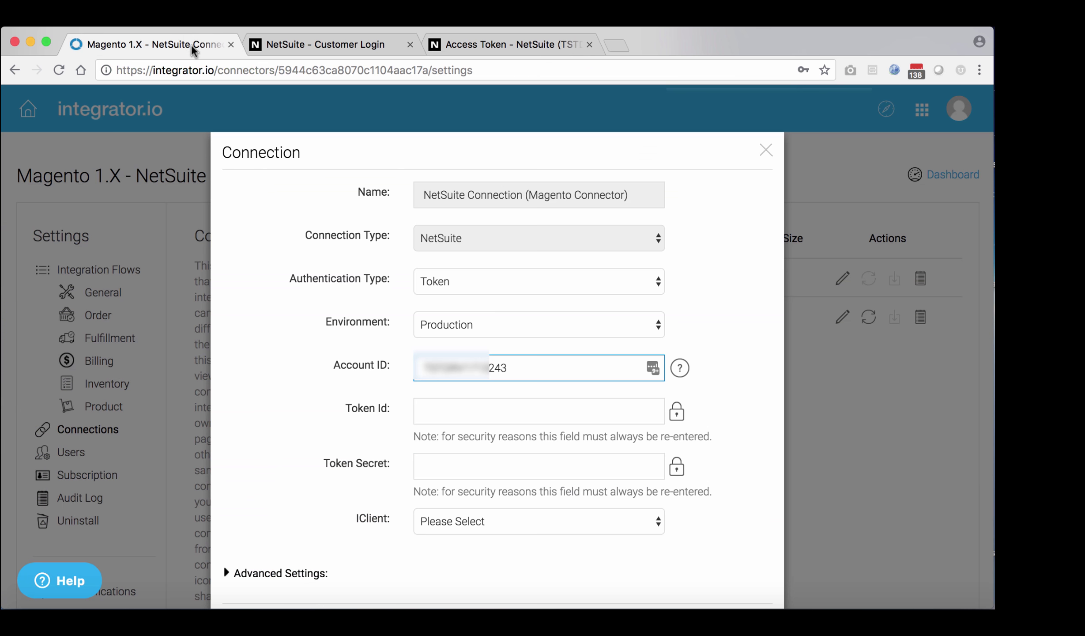
Paste the Token Id and Token Secret, and set IClient to Magento NetSuite
left_click(487, 406)
key("cmd+v")
left_click(486, 466)
key("cmd+v")
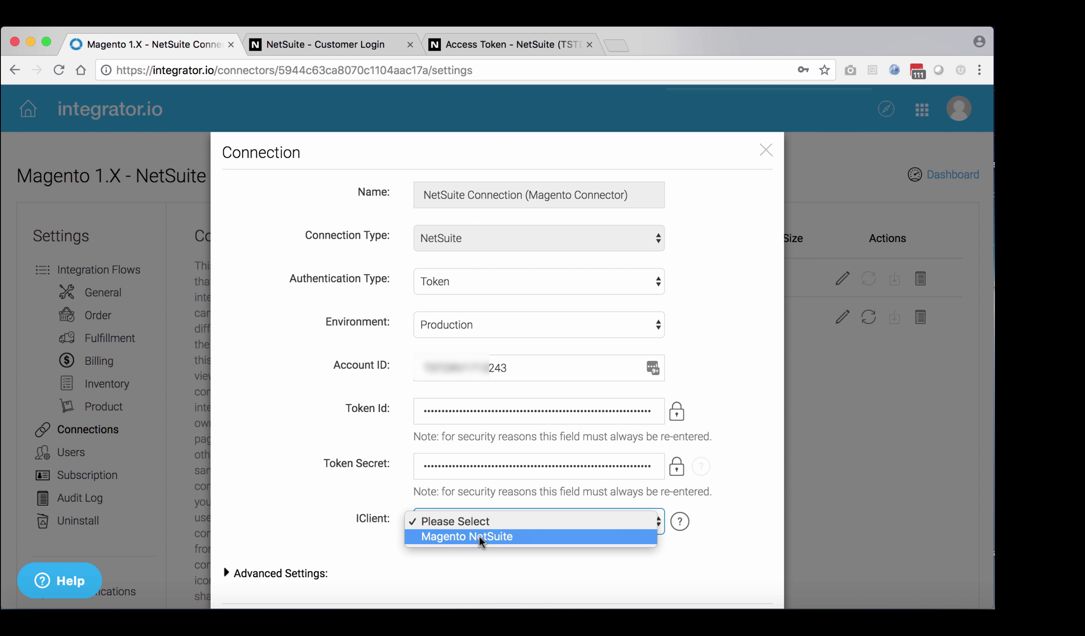
left_click(479, 535)
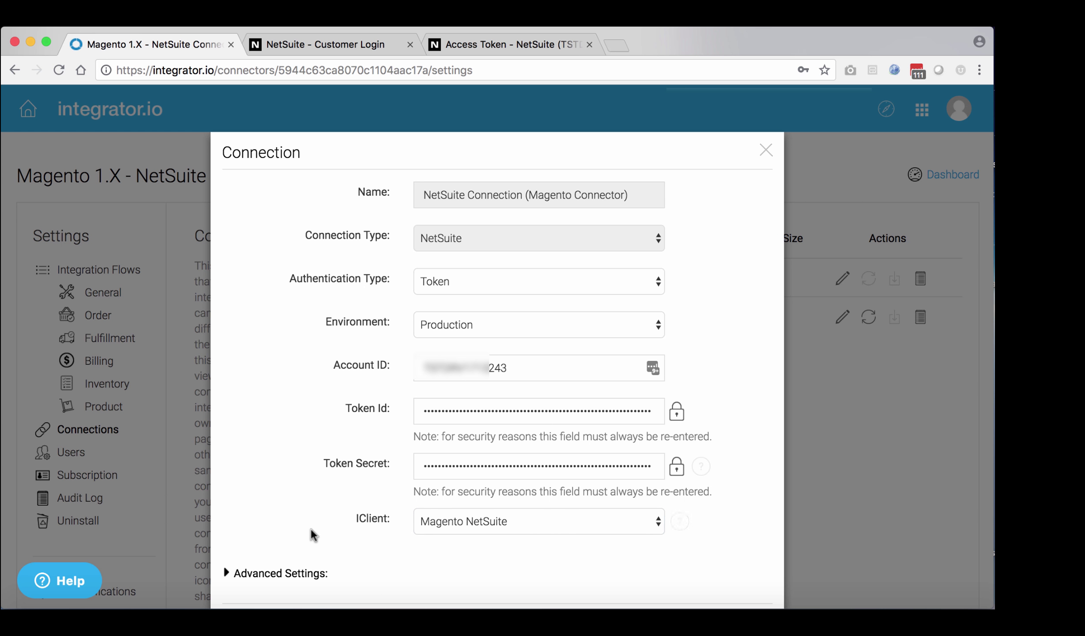